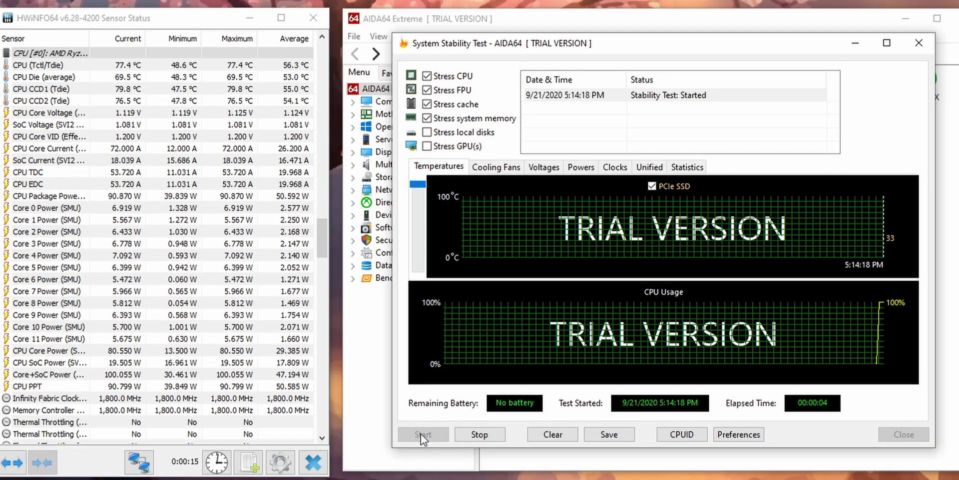
Watch the CPU temperature readings while the CPU, FPU, cache and memory stress test runs.
click(152, 66)
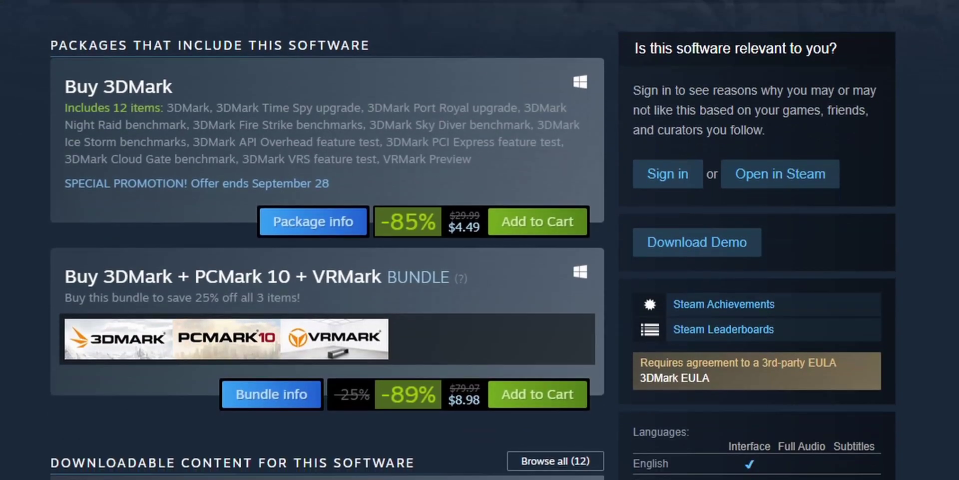
Scroll past the 3DMark Steam listing ($4.49, -85%) and go to 3DMark's Compare Benchmark Scores page.
scroll(479, 240, down, 1)
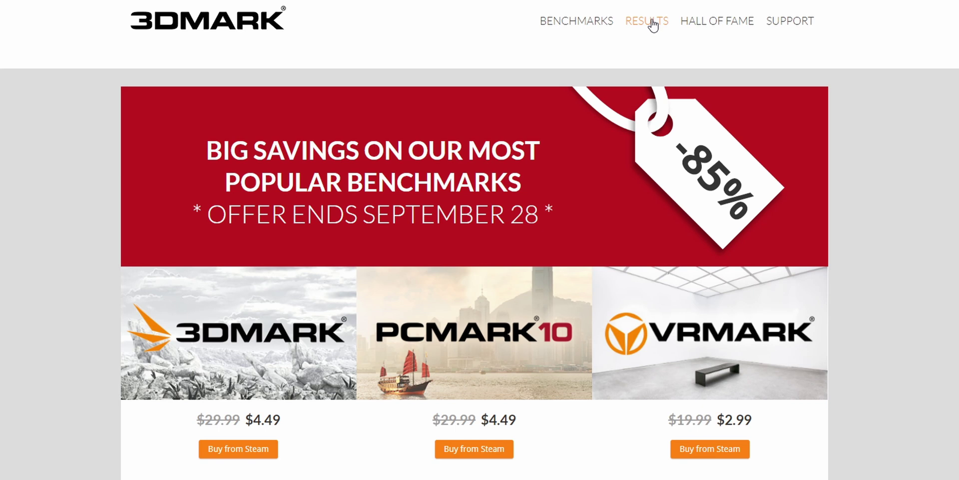
click(653, 22)
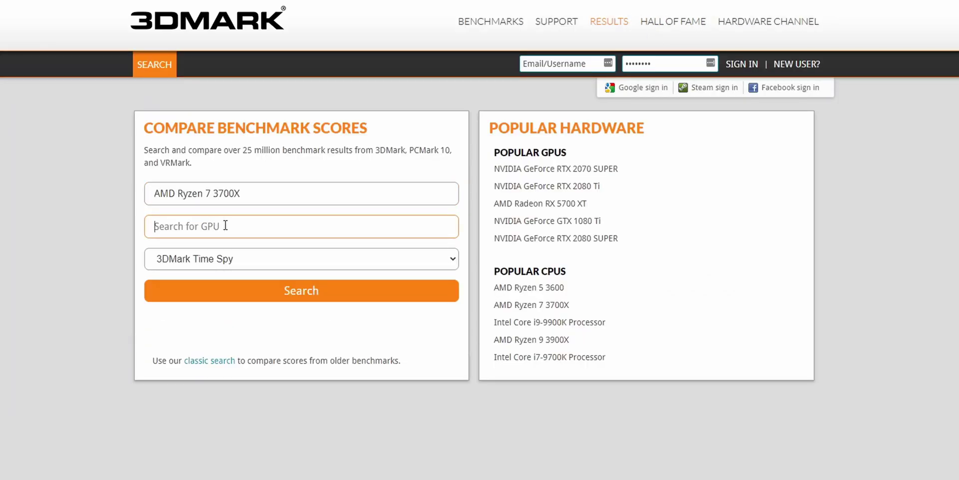
Search Time Spy scores for a Ryzen 7 3700X paired with an NVIDIA GeForce RTX 3080.
text(80)
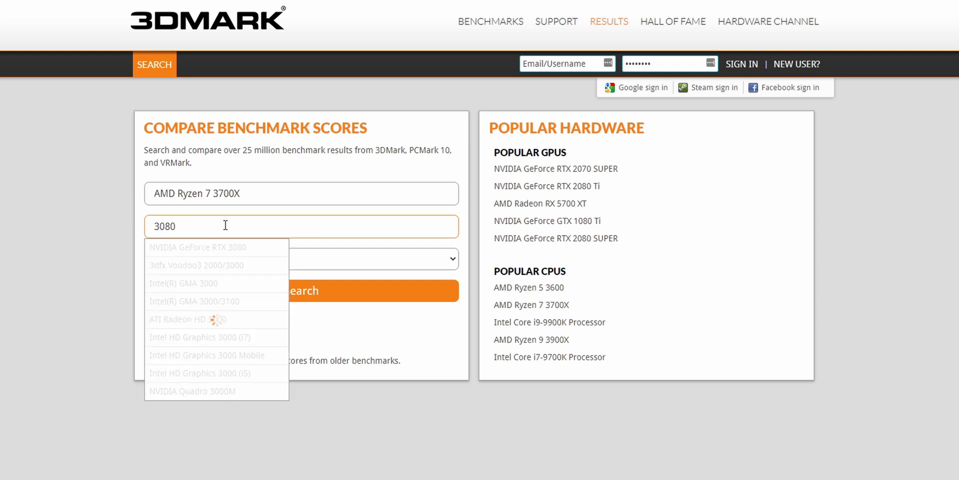
click(238, 249)
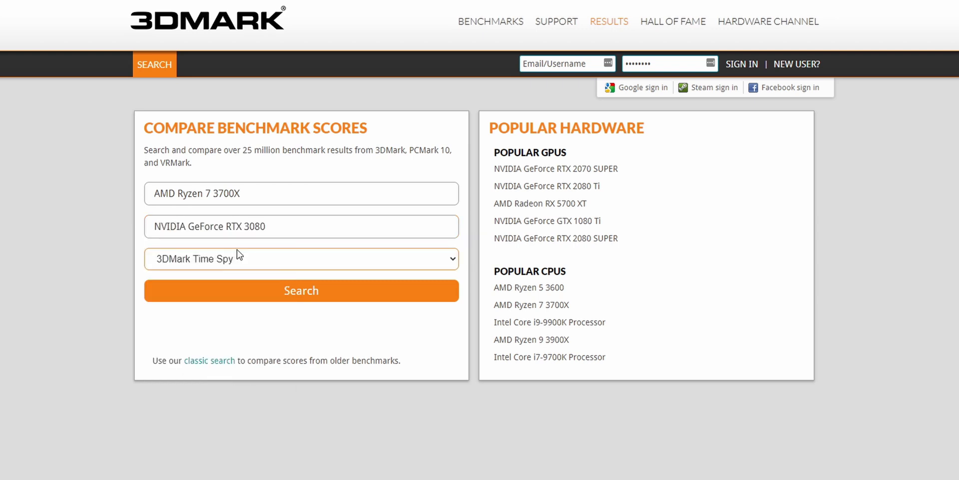
click(259, 292)
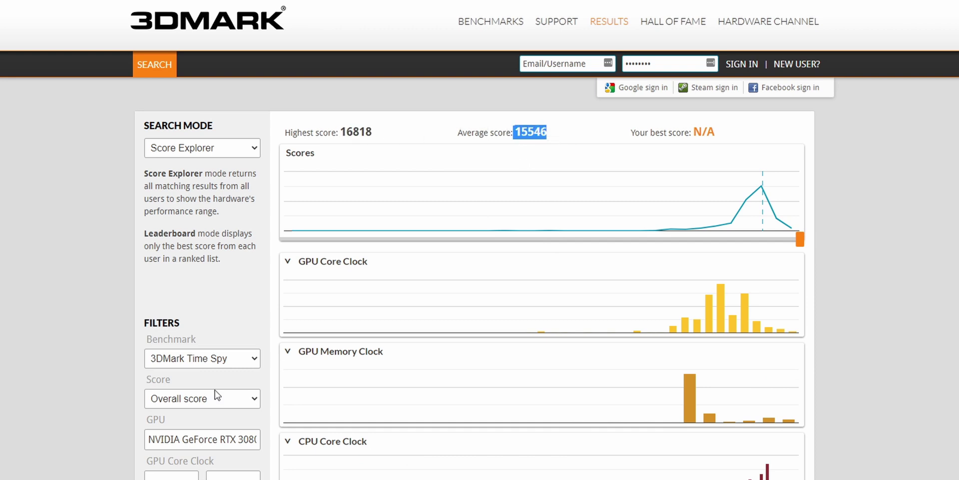
Switch the score filter to Graphics scores, then to CPU scores.
click(236, 399)
click(219, 425)
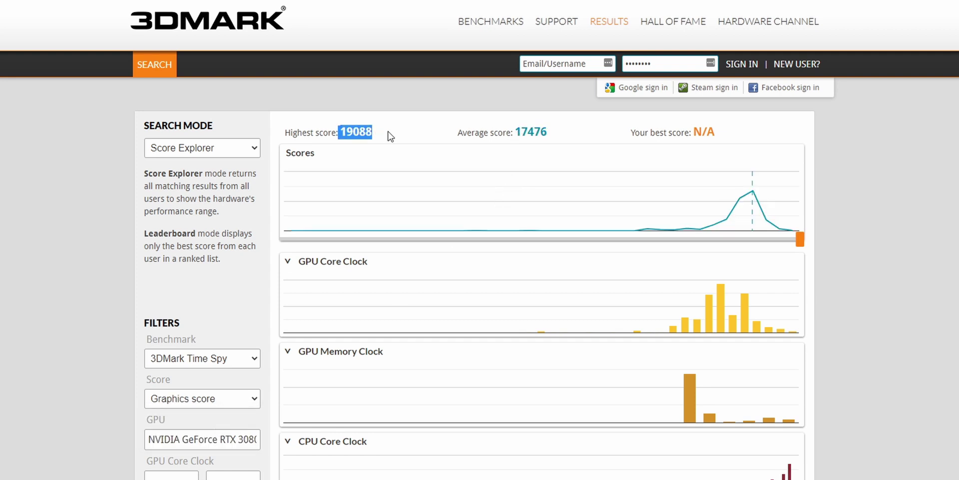
click(220, 400)
click(220, 439)
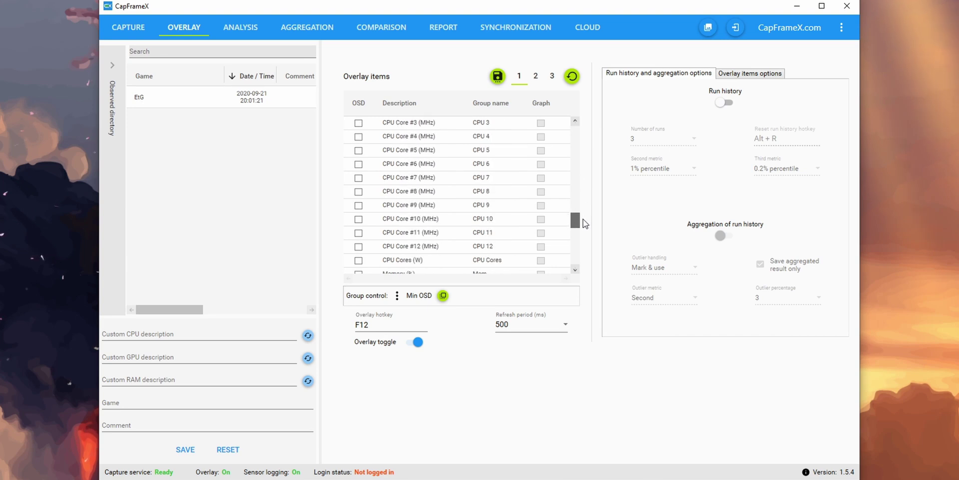
Load the EtG capture in Analysis, check the statistic parameter options, then show Sensor statistics.
click(255, 31)
click(175, 104)
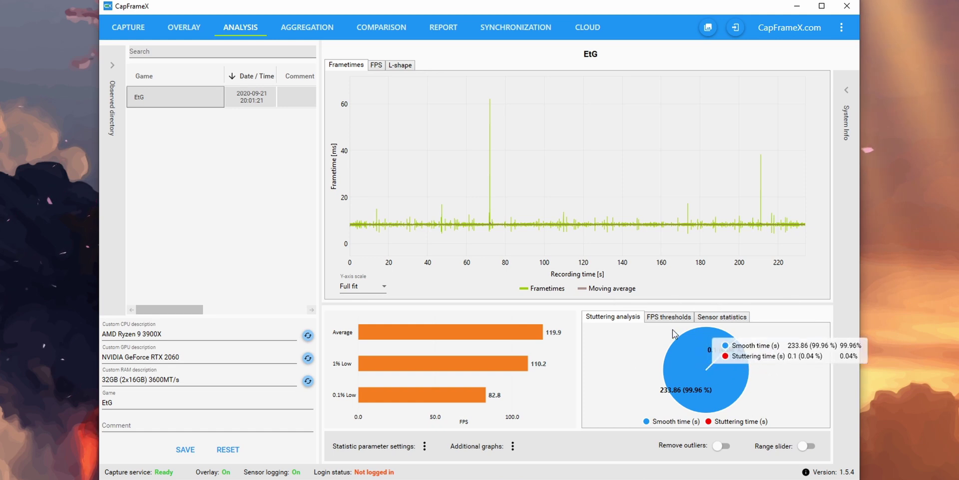
click(424, 445)
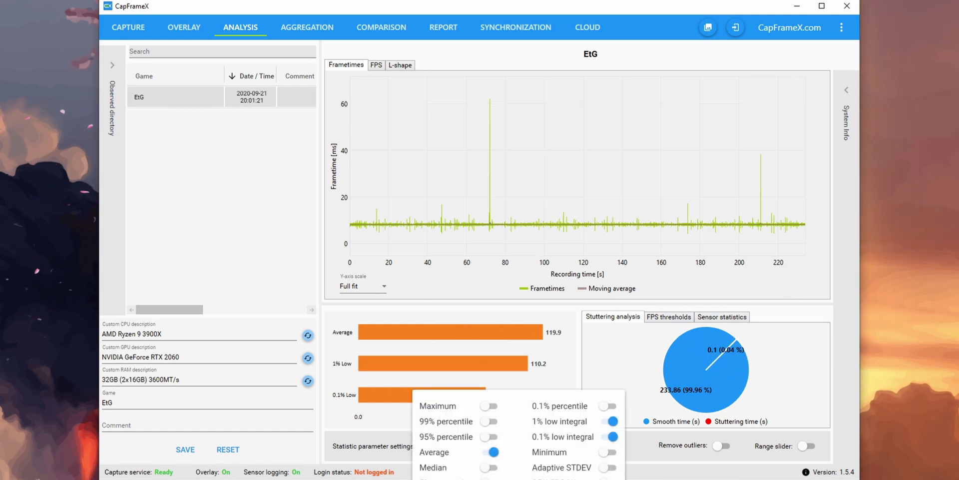
click(612, 345)
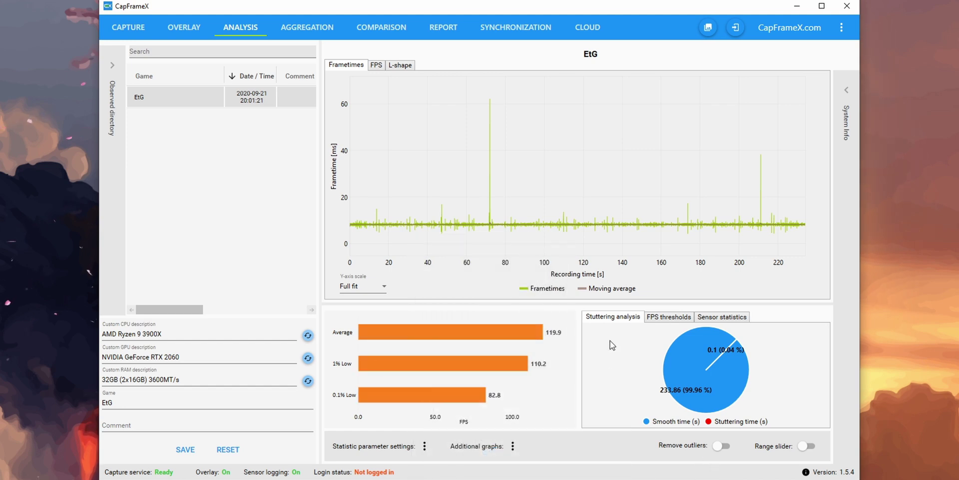
click(728, 320)
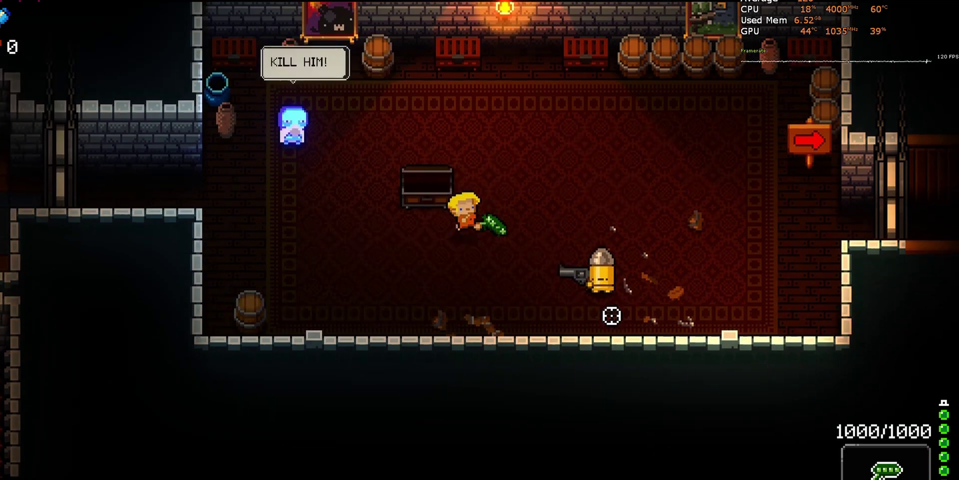
Dodge past the chest and shoot down the first bullet enemy.
key(a)
key(s)
click(715, 258)
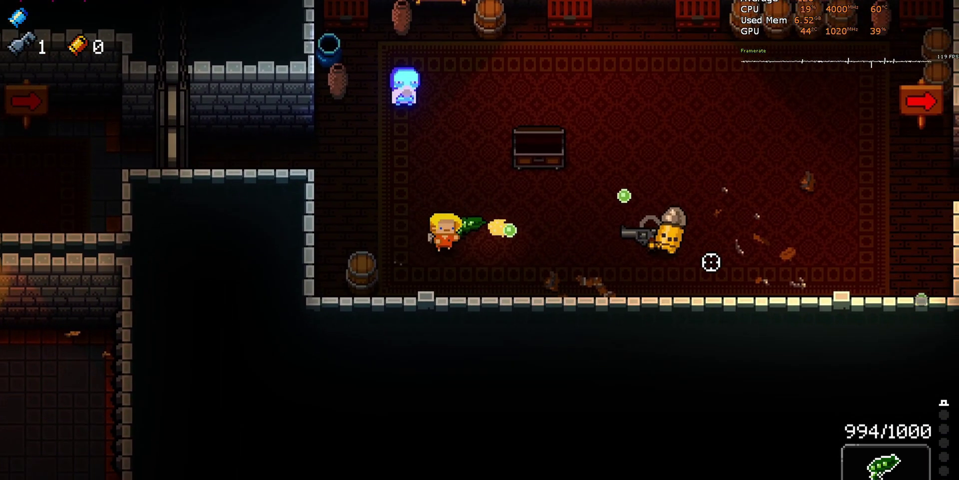
key(a)
click(676, 240)
key(d)
click(658, 197)
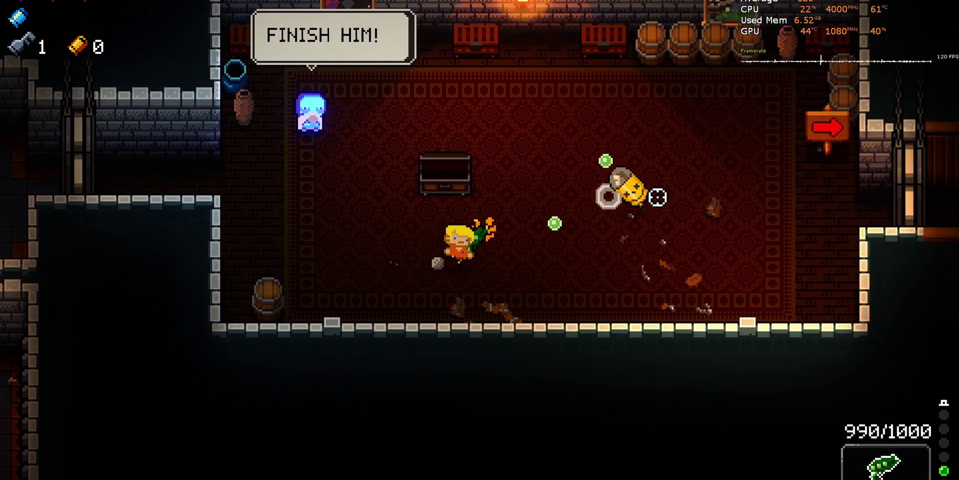
key(d)
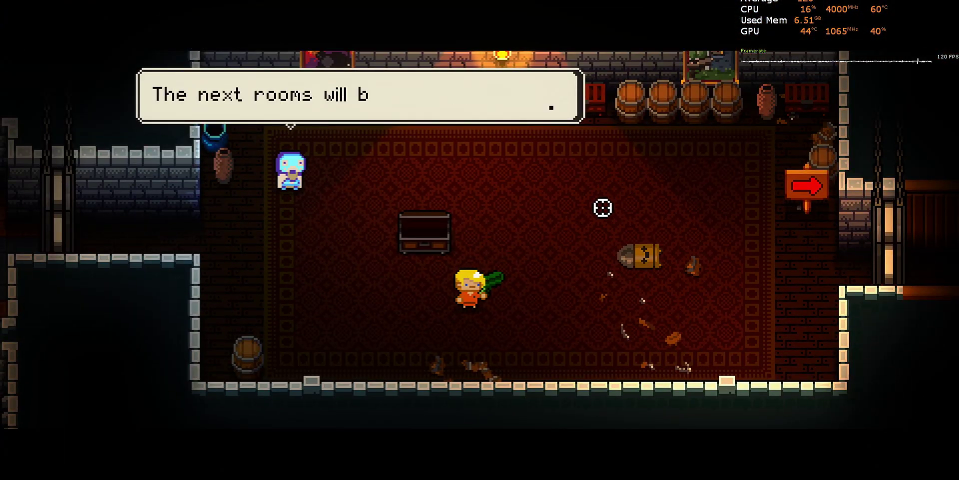
Advance the guide's dialogue and run right into the library room, firing at its enemies.
key(w)
click(625, 213)
key(d)
key(d)
click(664, 208)
click(682, 207)
key(d)
Fight the library room enemies while dodging and collecting shells.
key(a)
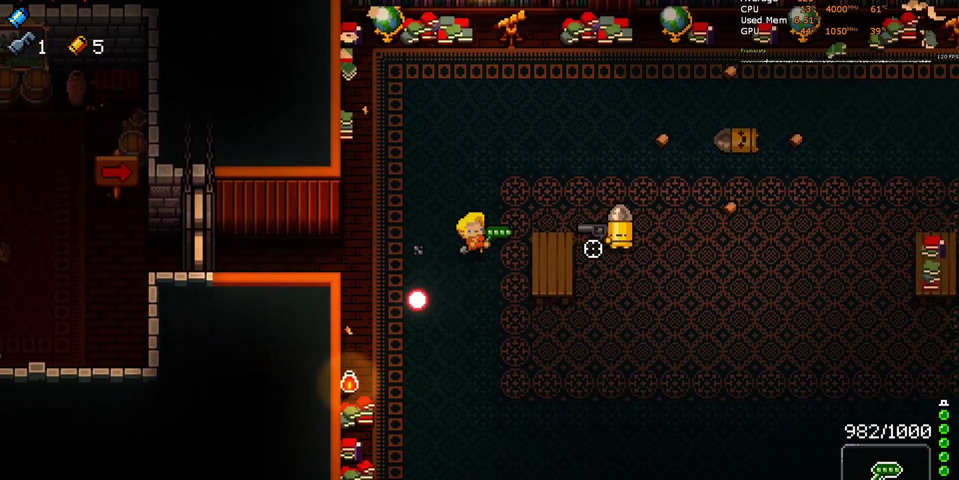
key(s)
click(503, 152)
key(w)
click(636, 250)
key(d)
click(629, 289)
key(d)
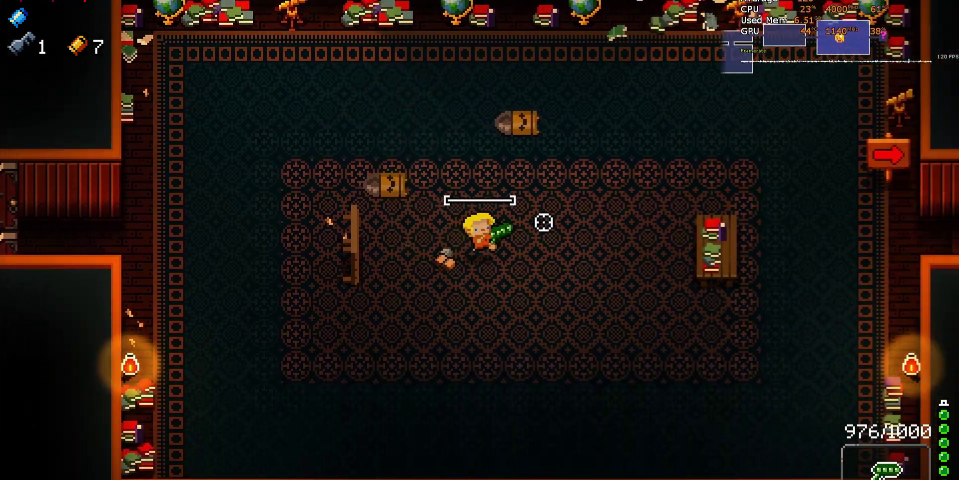
key(d)
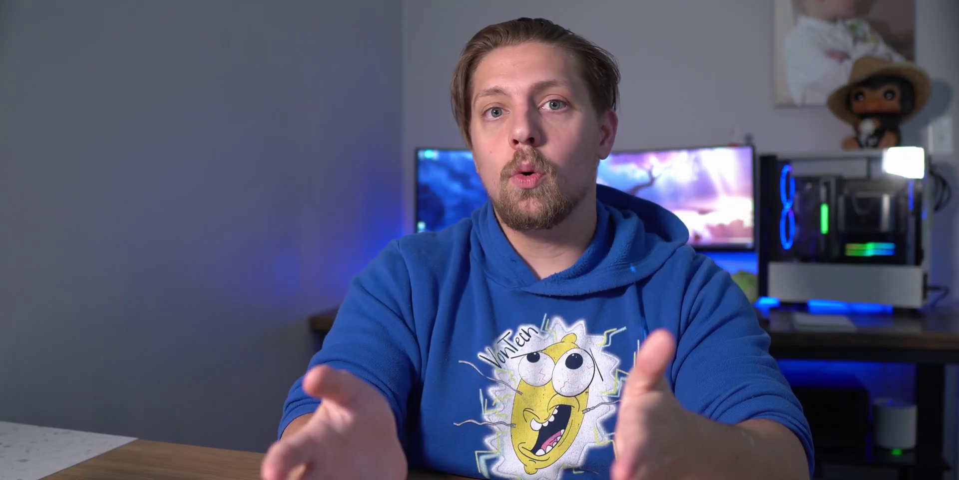